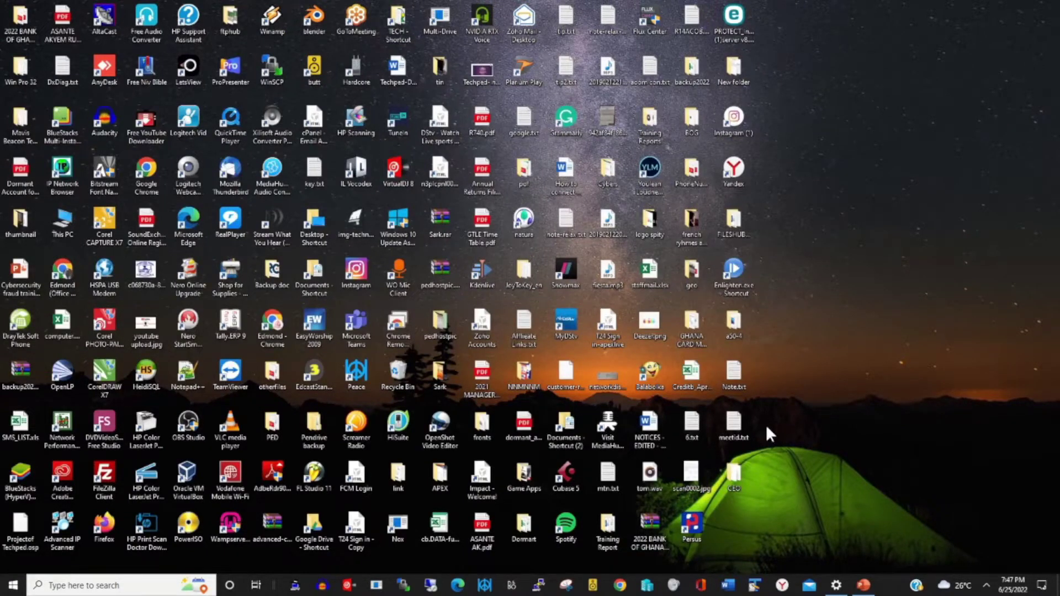
# Open a new Chrome window and launch Google Drive from the Google apps grid.
pyautogui.click(619, 585)
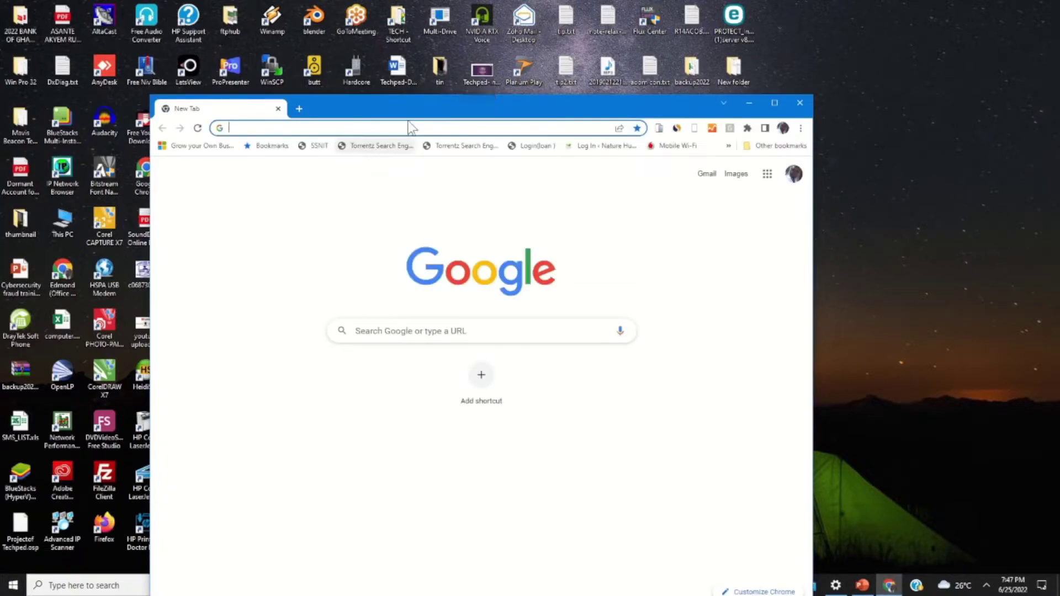
pyautogui.click(768, 176)
pyautogui.click(666, 337)
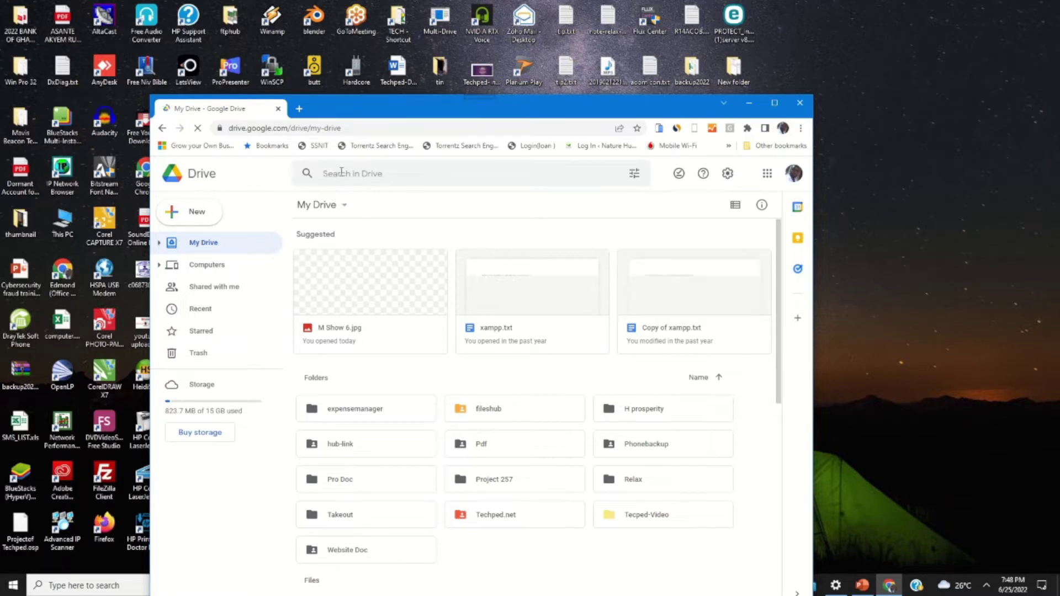
# Go to the OneDrive website in a new browser tab.
pyautogui.click(298, 109)
pyautogui.click(326, 129)
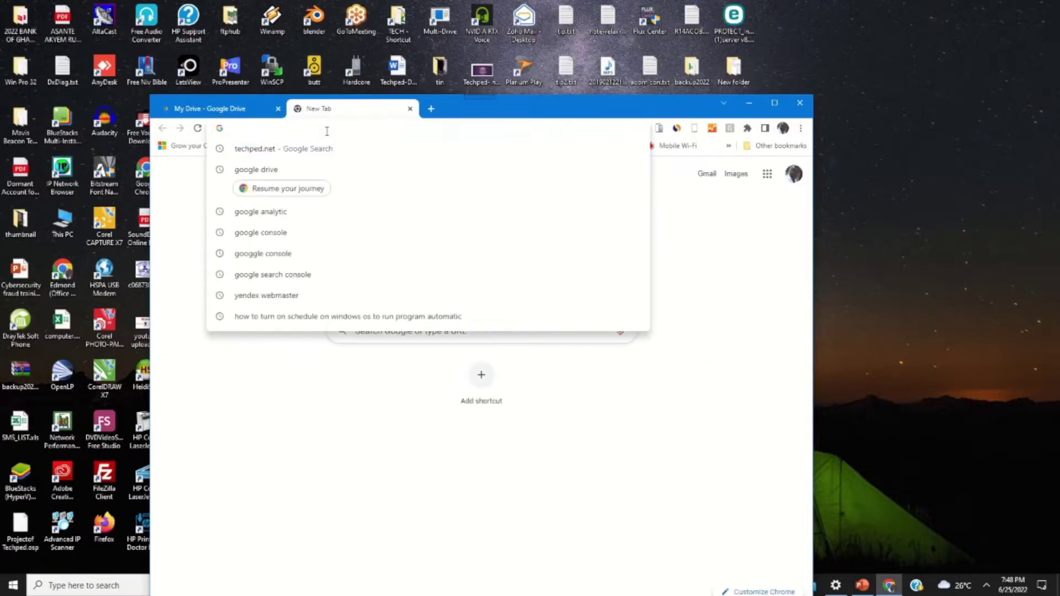
pyautogui.write('on')
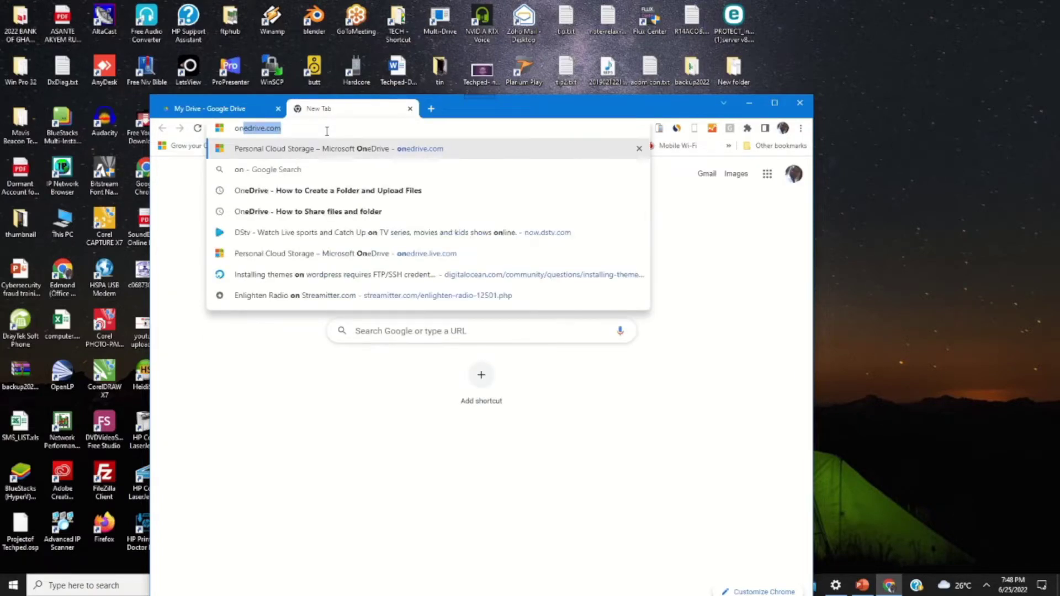
pyautogui.press('Return')
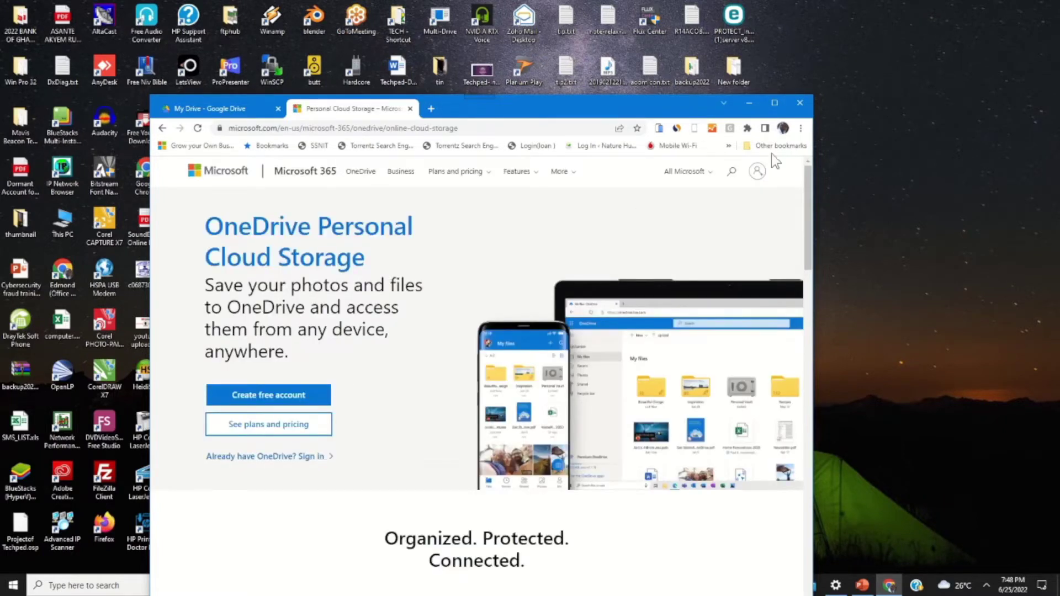
# Sign in to OneDrive with the account e-mail and password, declining to stay signed in.
pyautogui.click(757, 172)
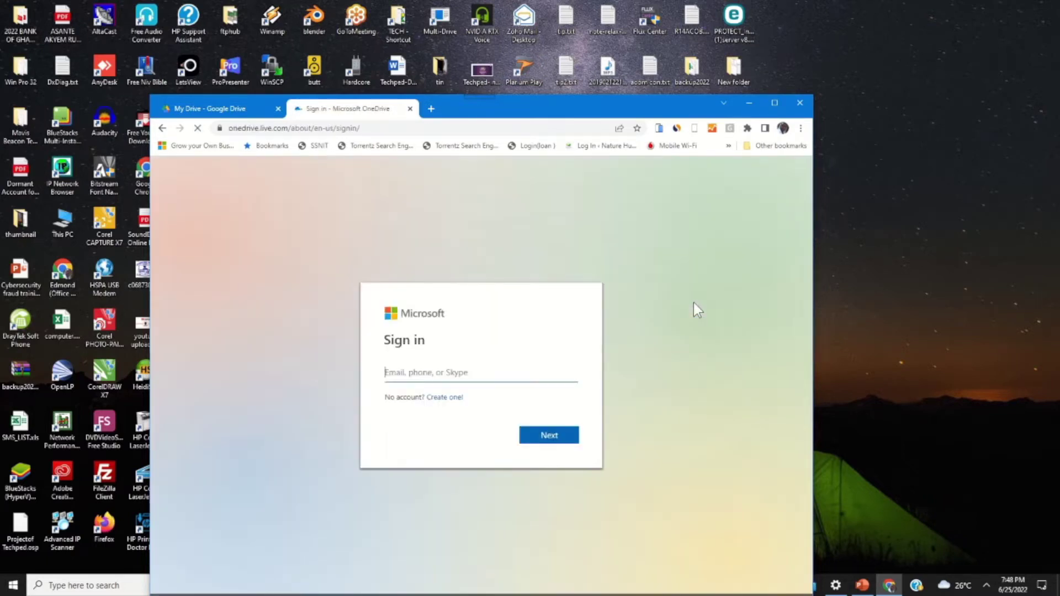
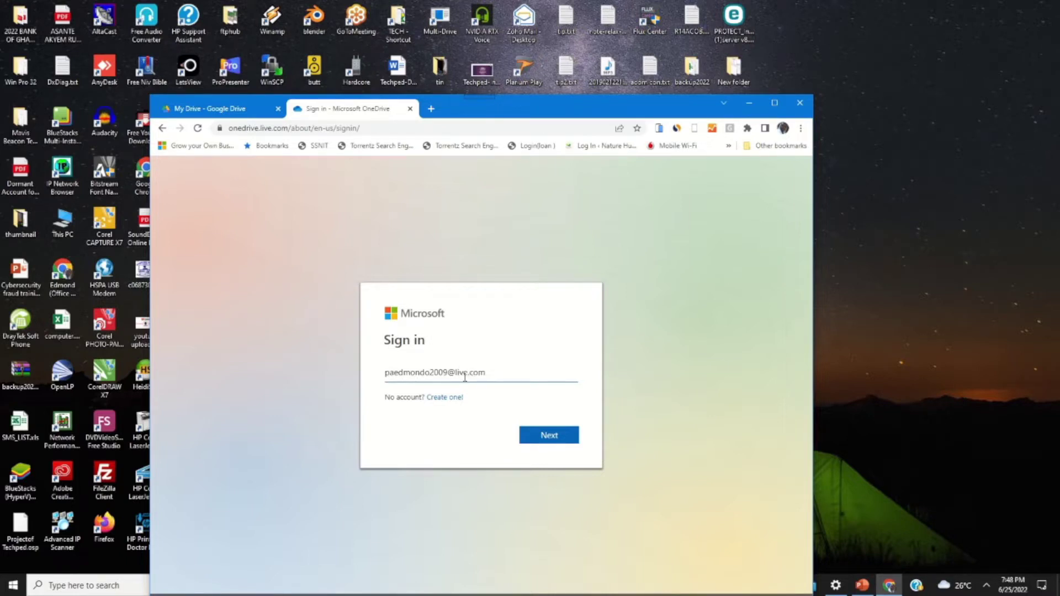
pyautogui.click(549, 439)
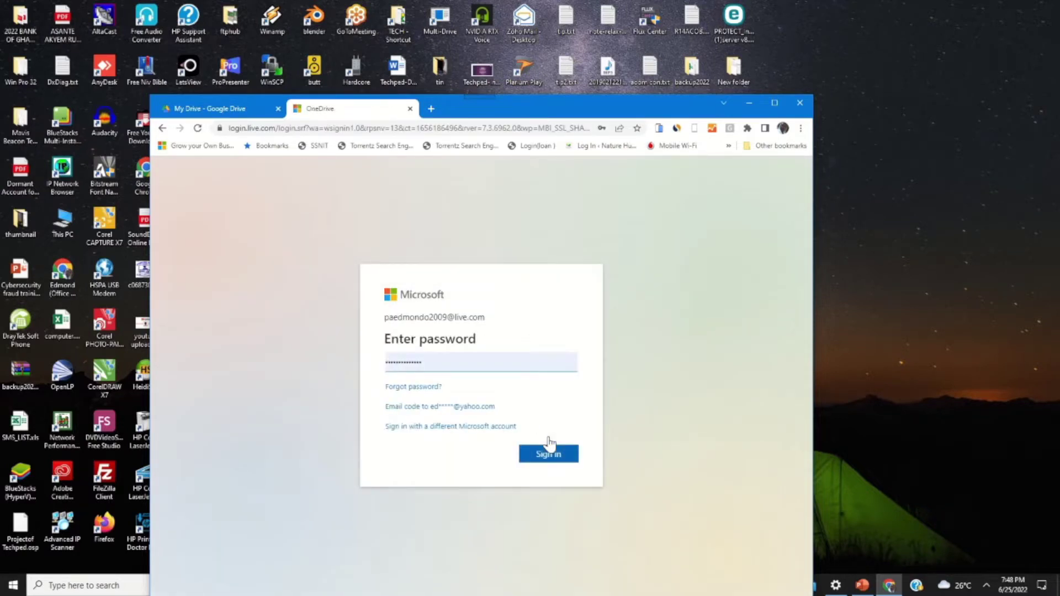
pyautogui.click(565, 459)
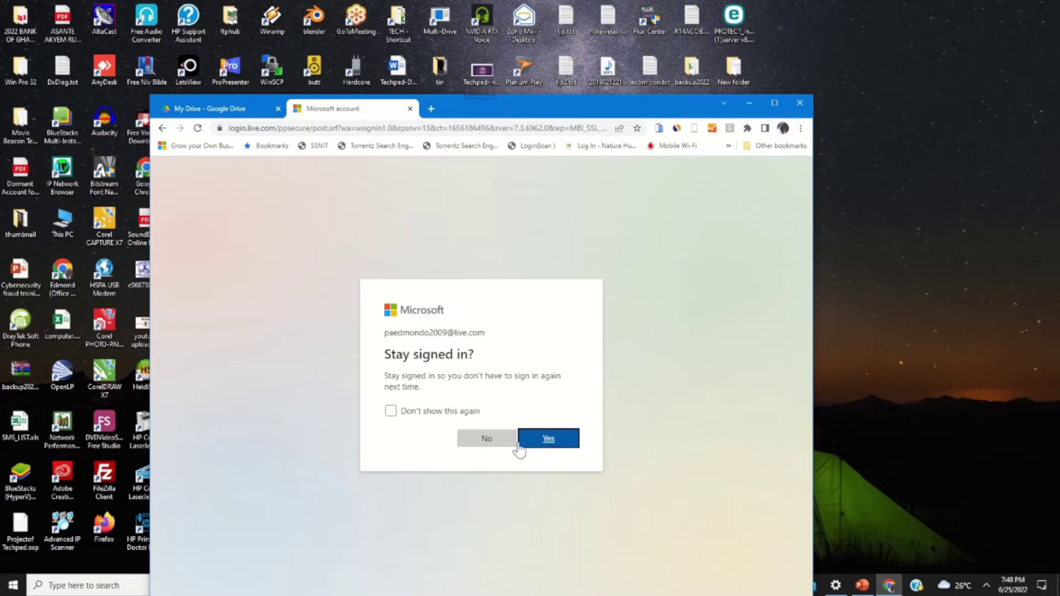
pyautogui.click(497, 442)
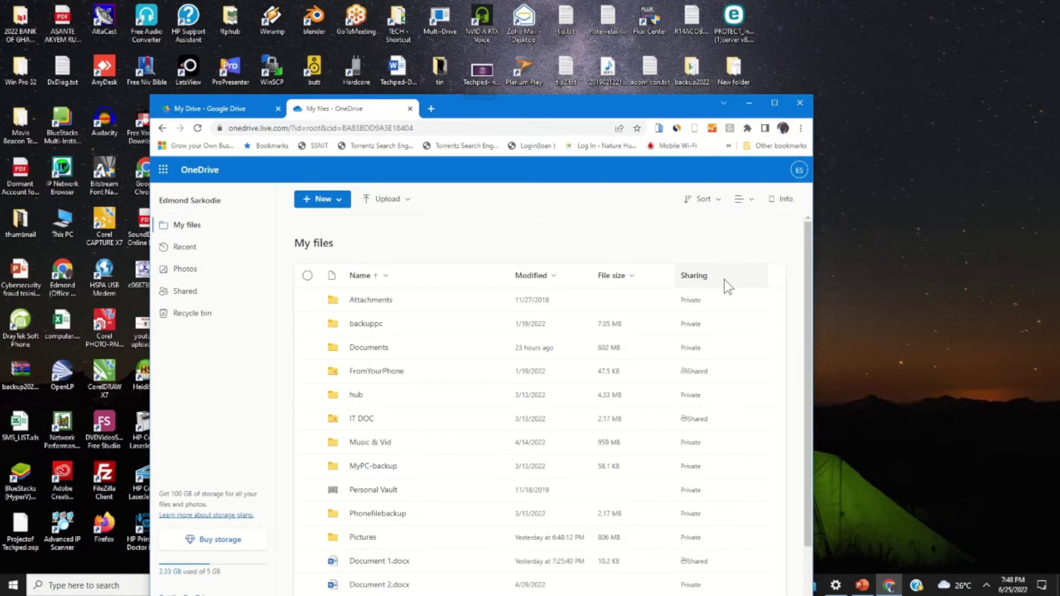
# Move the browser window higher on screen and switch back to the My Drive tab.
pyautogui.moveTo(643, 110); pyautogui.dragTo(645, 82)
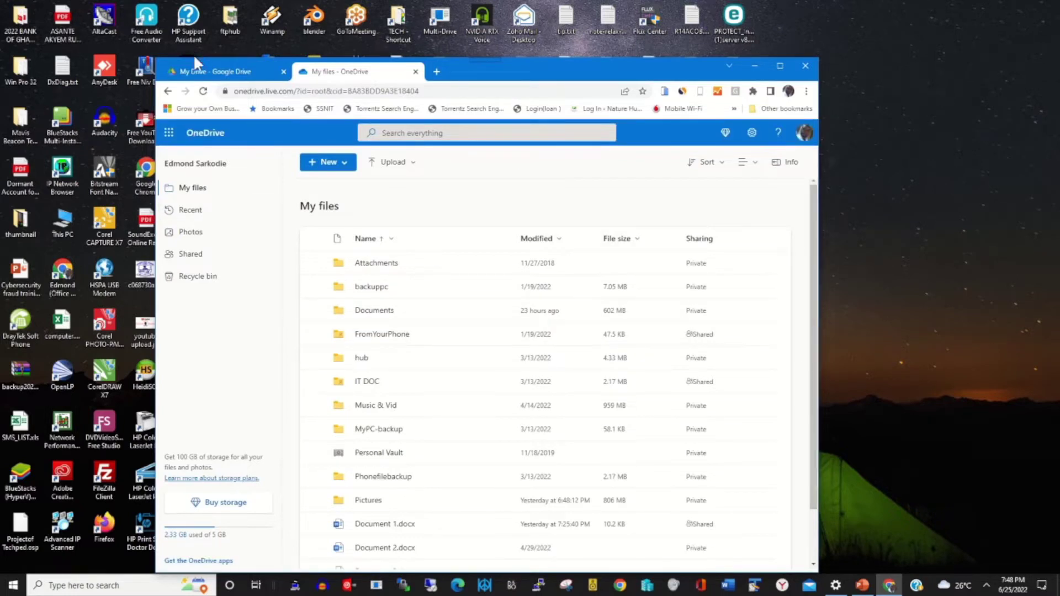
pyautogui.click(197, 71)
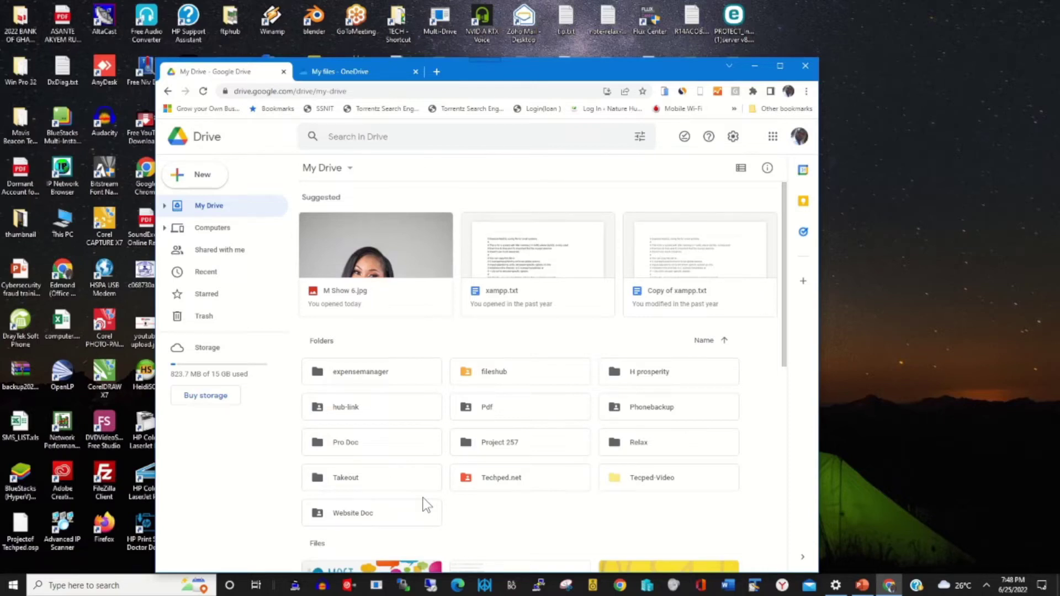
pyautogui.click(536, 375)
pyautogui.doubleClick(535, 372)
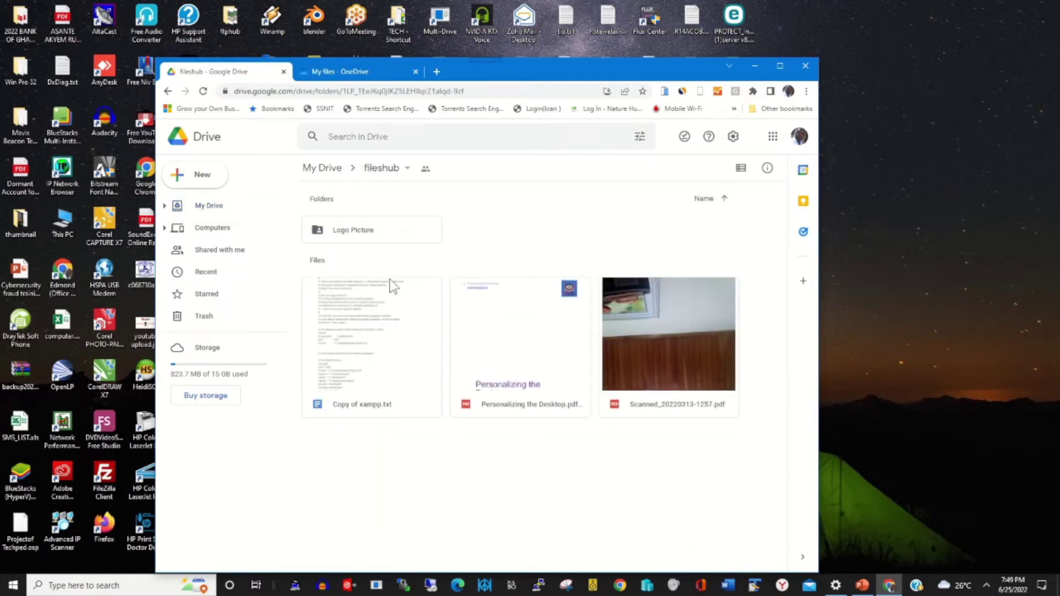
pyautogui.click(328, 173)
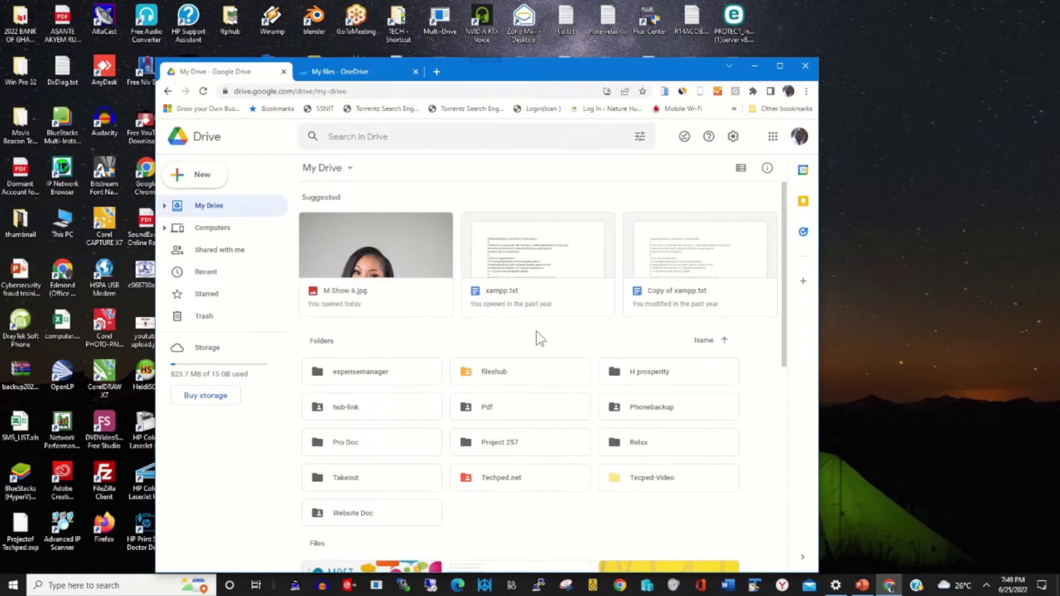
pyautogui.click(567, 382)
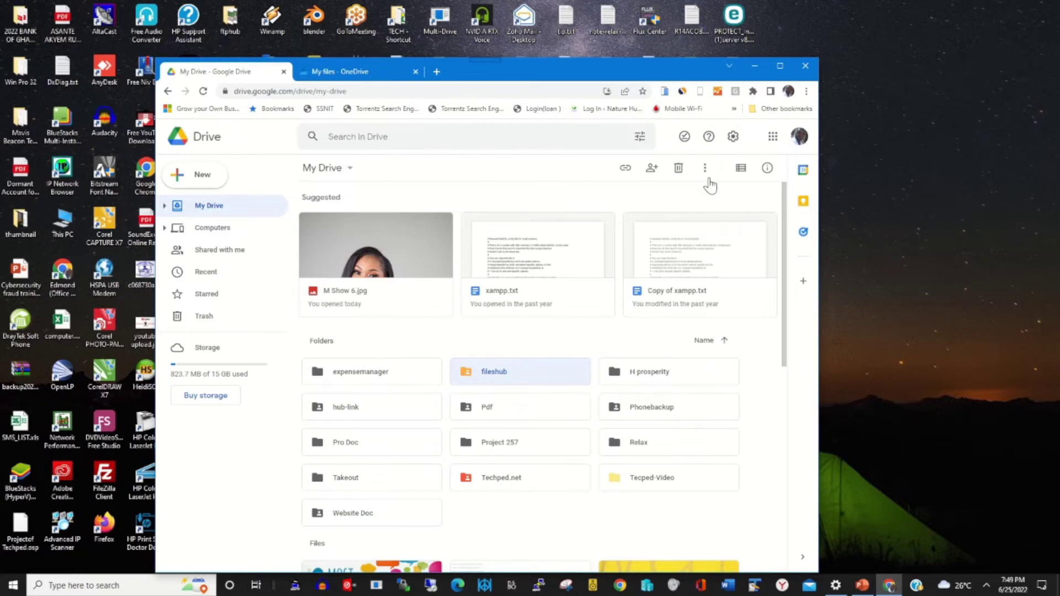
# Download the fileshub folder as a zip via More actions > Download, then go to OneDrive.
pyautogui.click(704, 169)
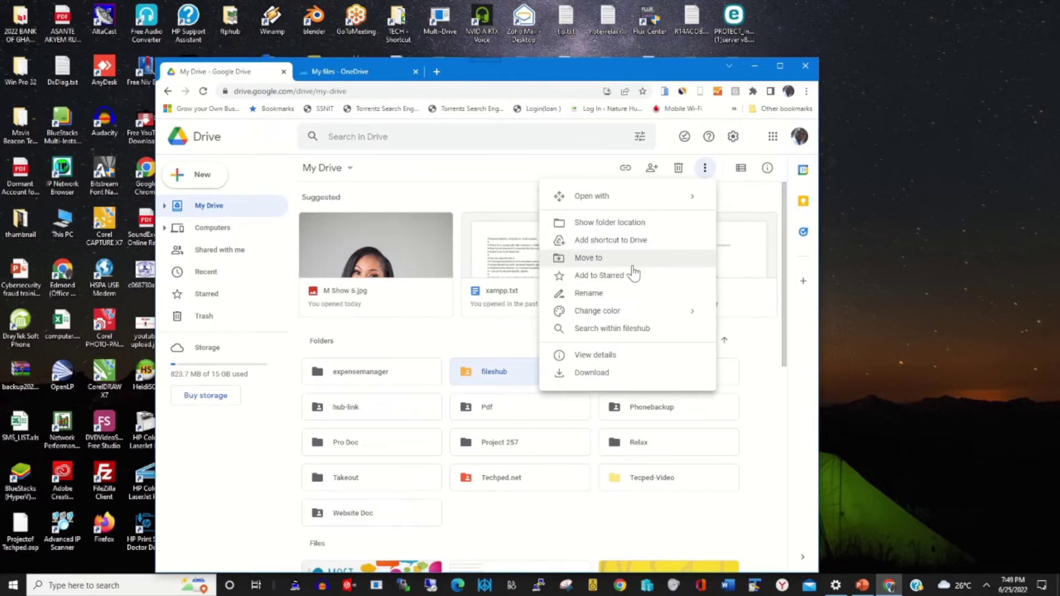
pyautogui.click(595, 373)
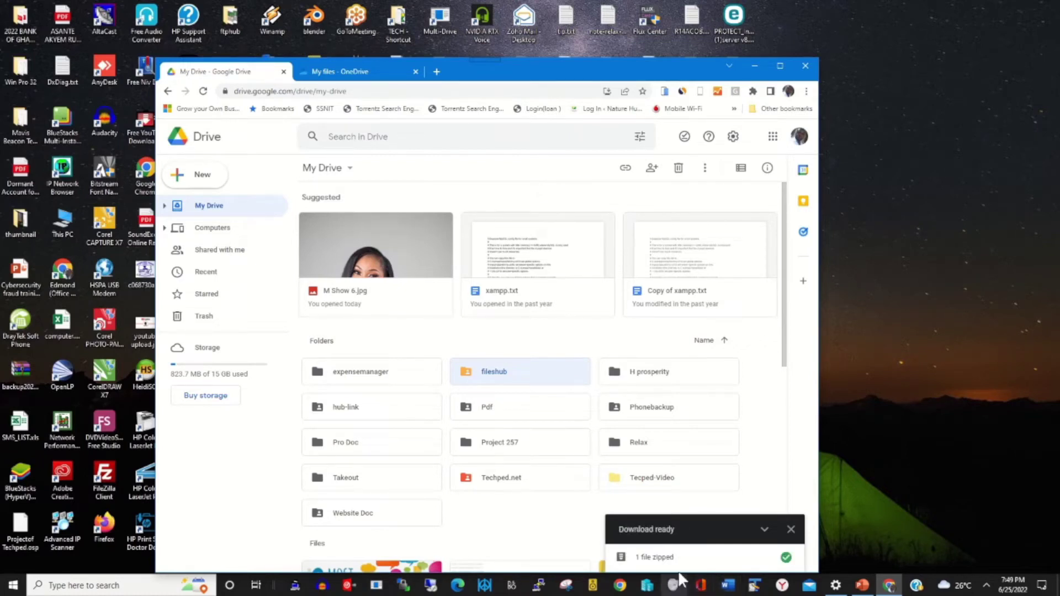
pyautogui.click(351, 72)
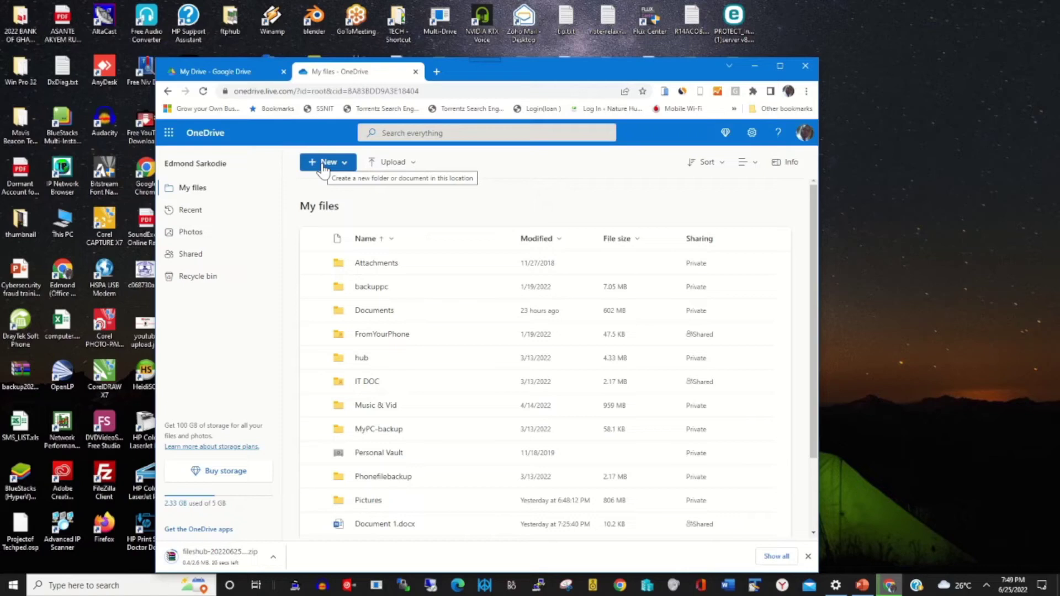
# Add a new folder named 'backup from Google drive' to OneDrive's My files via New > Folder.
pyautogui.click(324, 165)
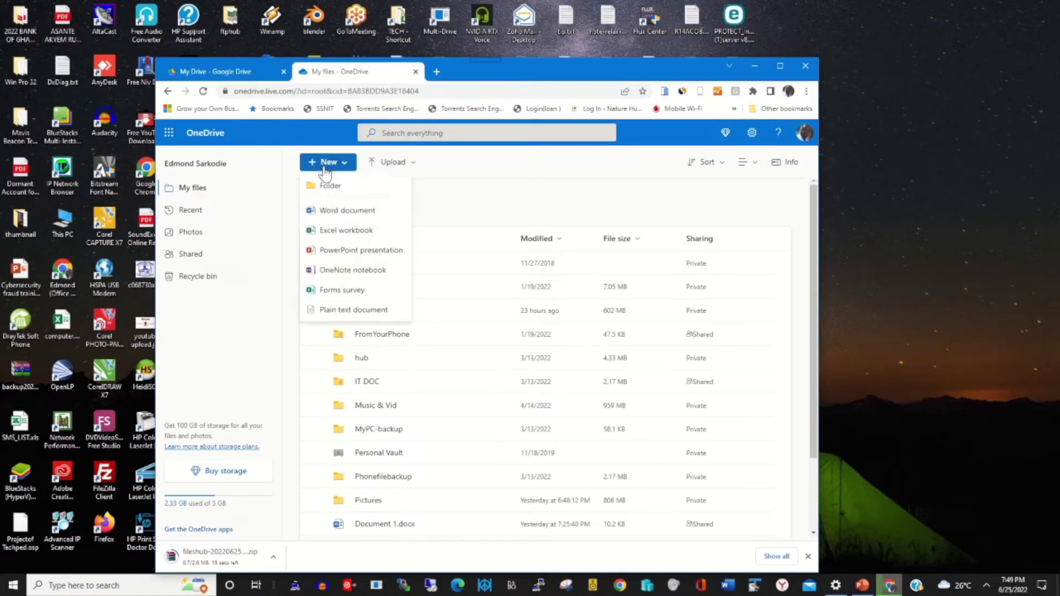
pyautogui.click(330, 186)
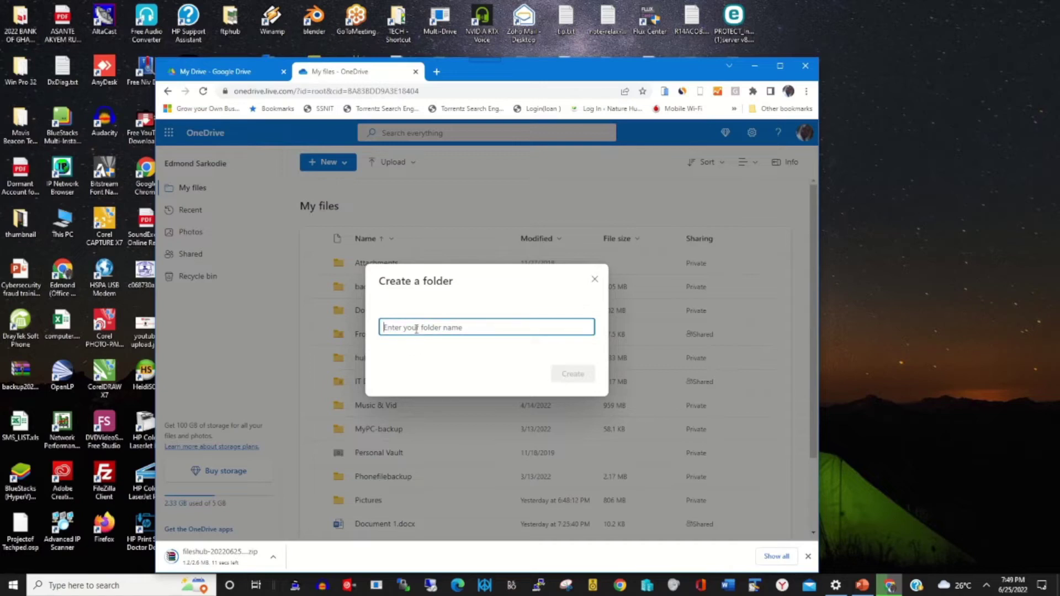
pyautogui.write('back')
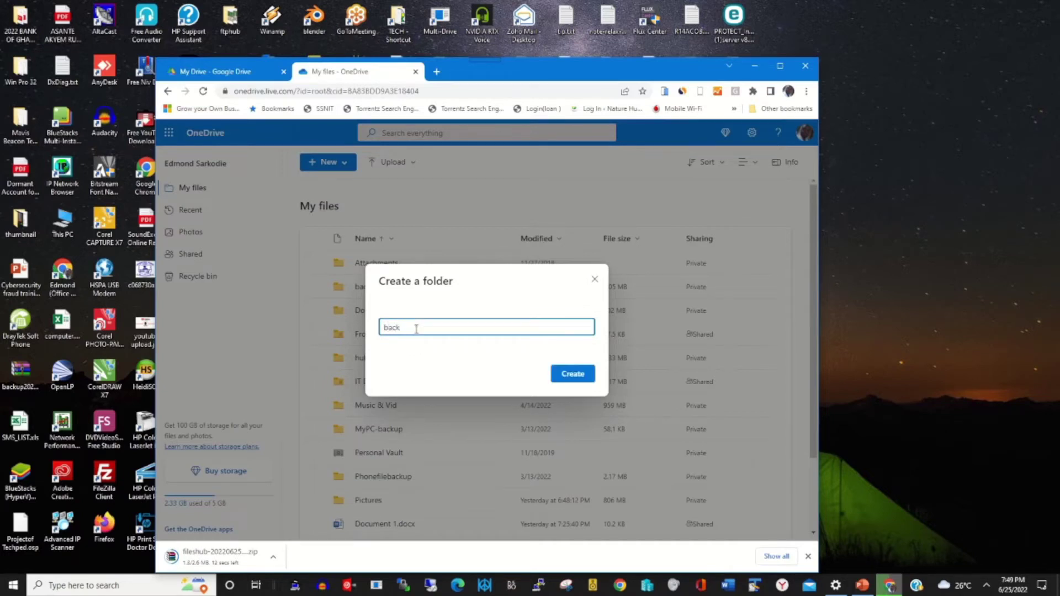
pyautogui.write('up fro')
pyautogui.write('m Google drive')
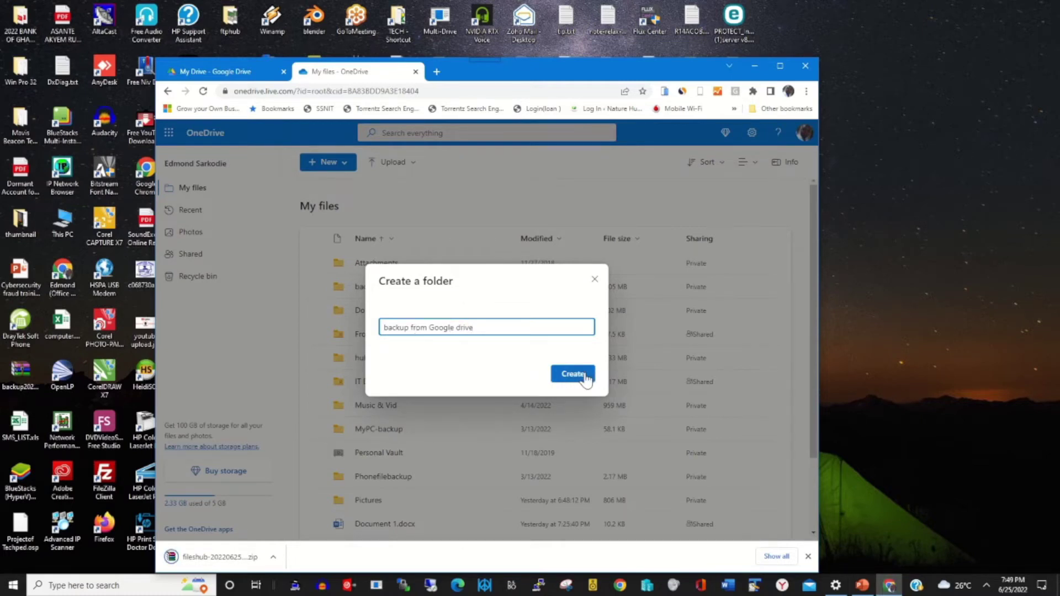
pyautogui.click(584, 374)
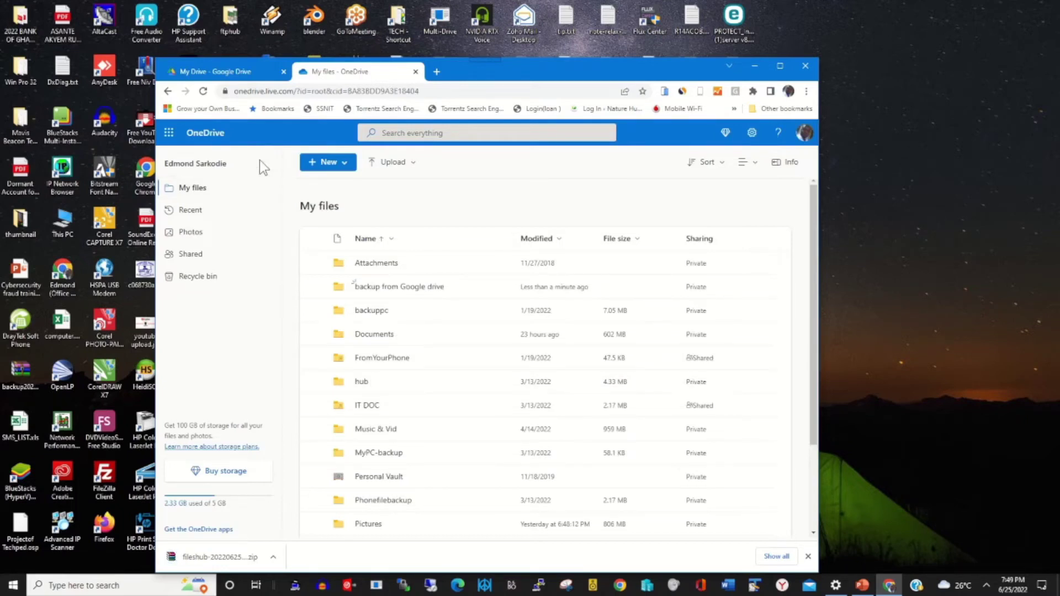
# Show the downloaded fileshub zip in the Downloads folder, place Explorer aside, and return to OneDrive.
pyautogui.click(209, 71)
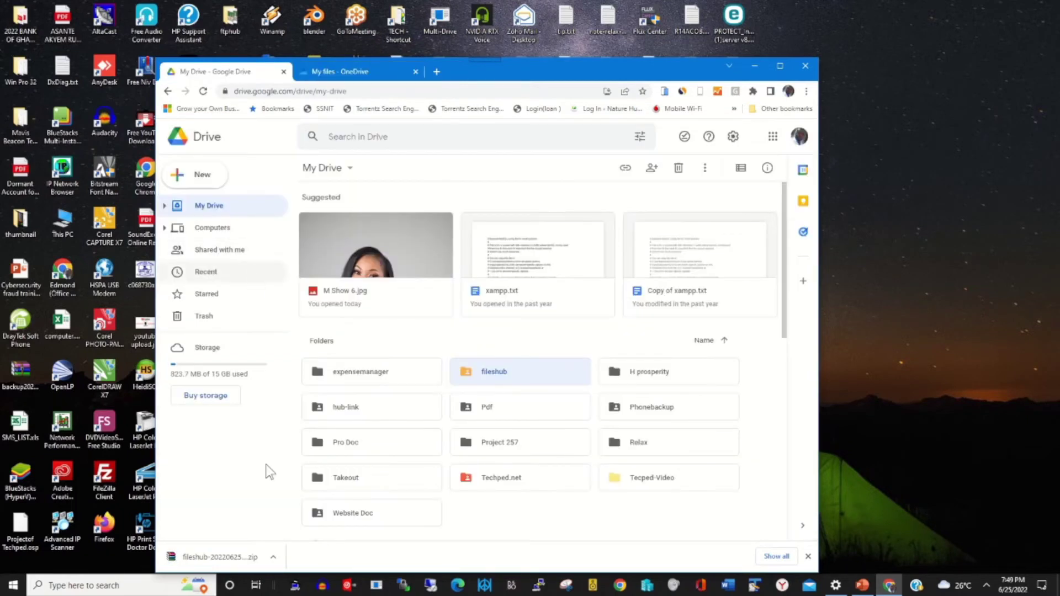
pyautogui.click(272, 557)
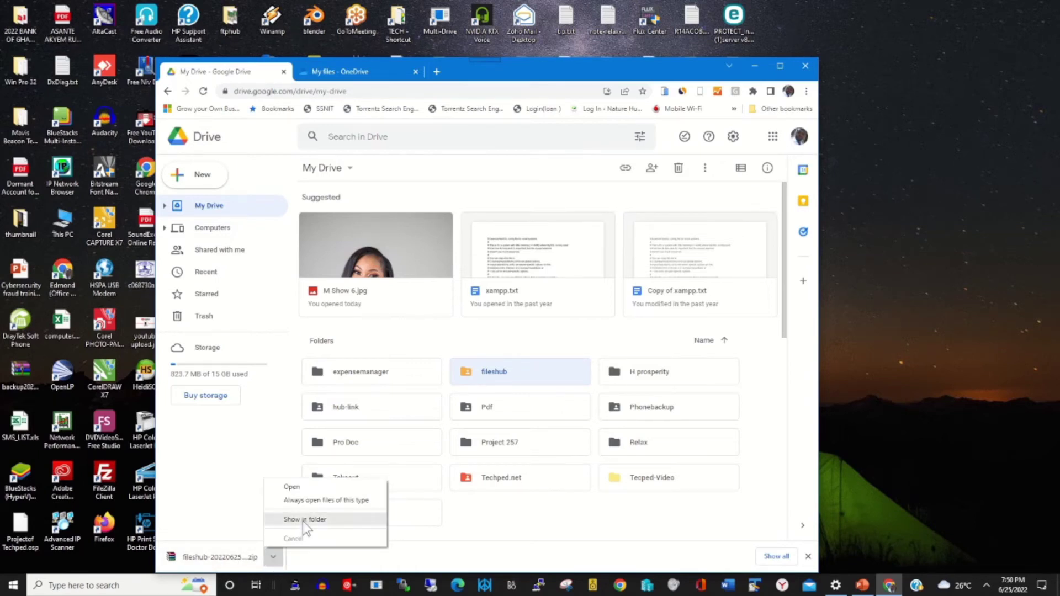
pyautogui.click(302, 521)
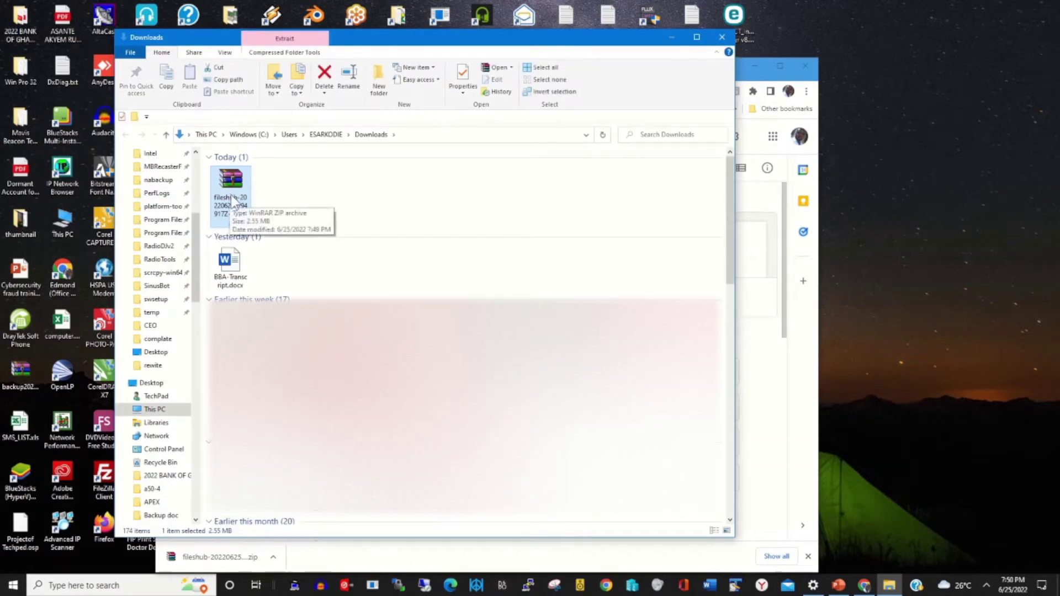
pyautogui.moveTo(431, 44); pyautogui.dragTo(670, 105)
pyautogui.click(333, 72)
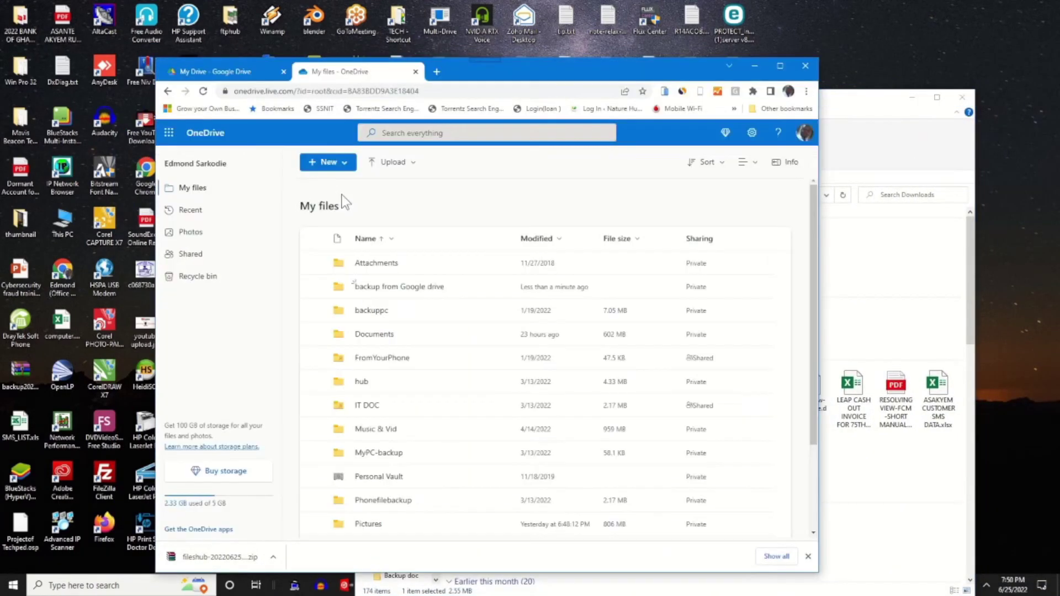
# Upload the fileshub zip from Downloads into the 'backup from Google drive' folder via Upload > Files.
pyautogui.click(395, 295)
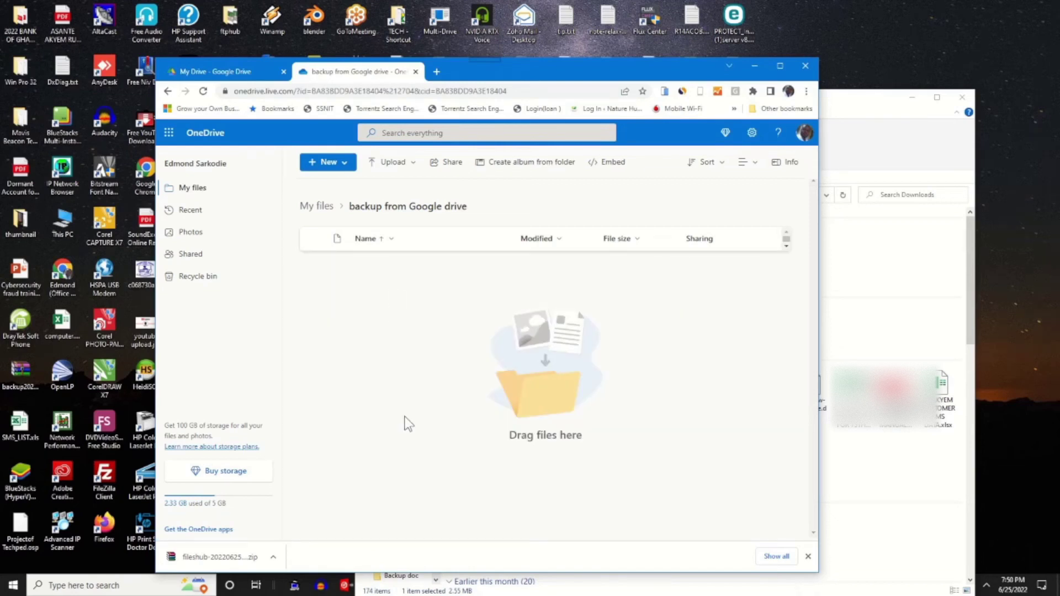
pyautogui.click(396, 164)
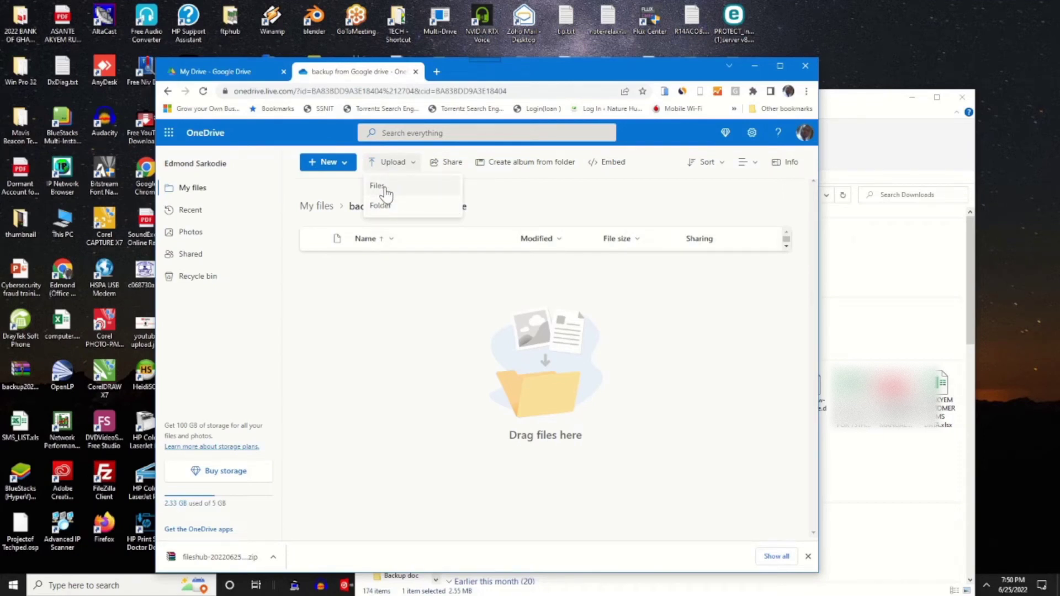
pyautogui.click(386, 193)
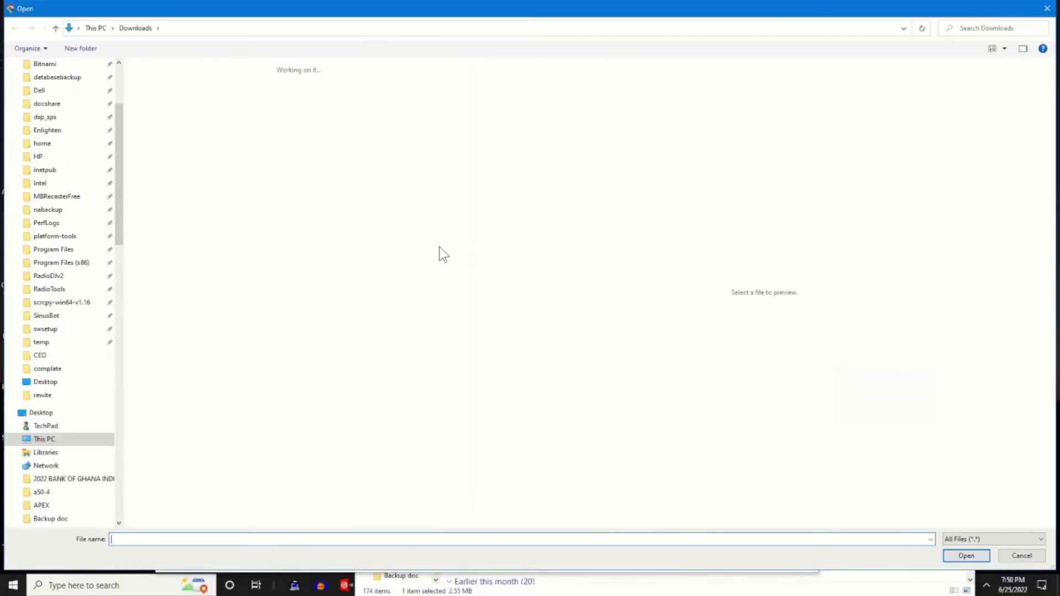
pyautogui.click(158, 99)
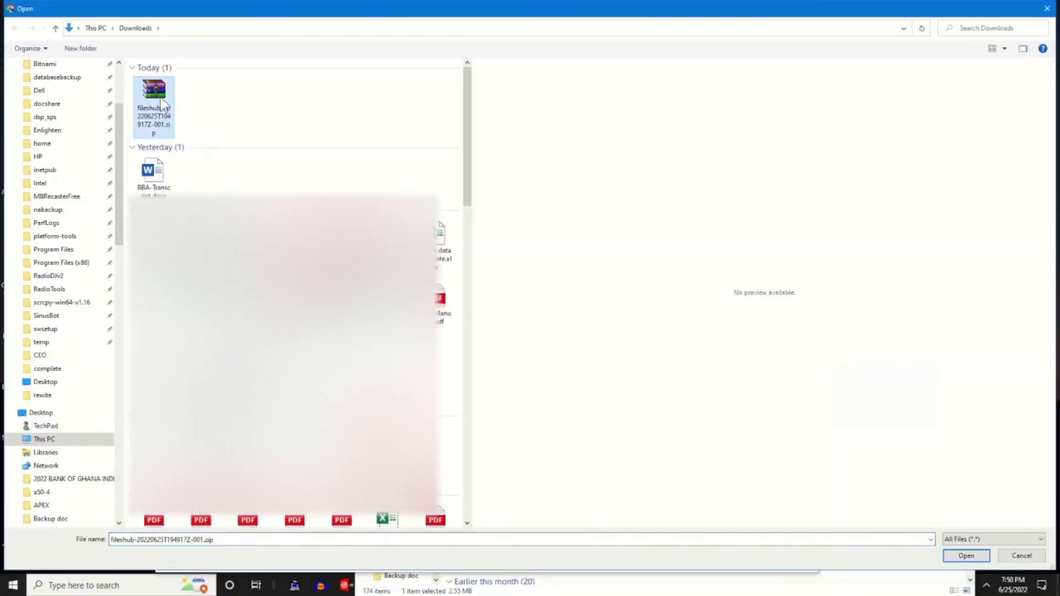
pyautogui.click(966, 556)
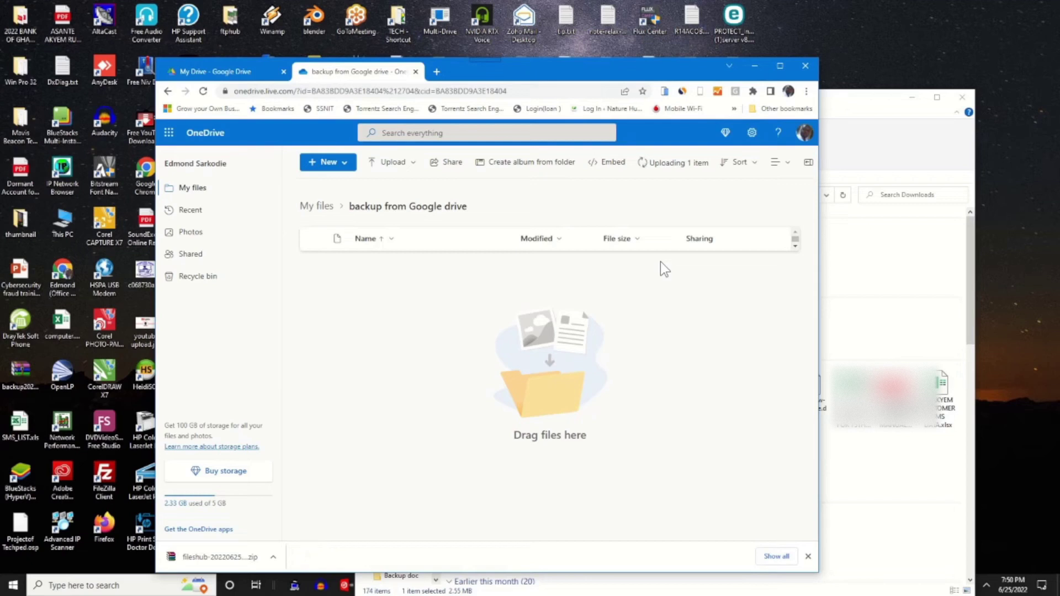
# Watch the fileshub zip upload complete, close the Progress panel, and return to the backup folder.
pyautogui.click(665, 163)
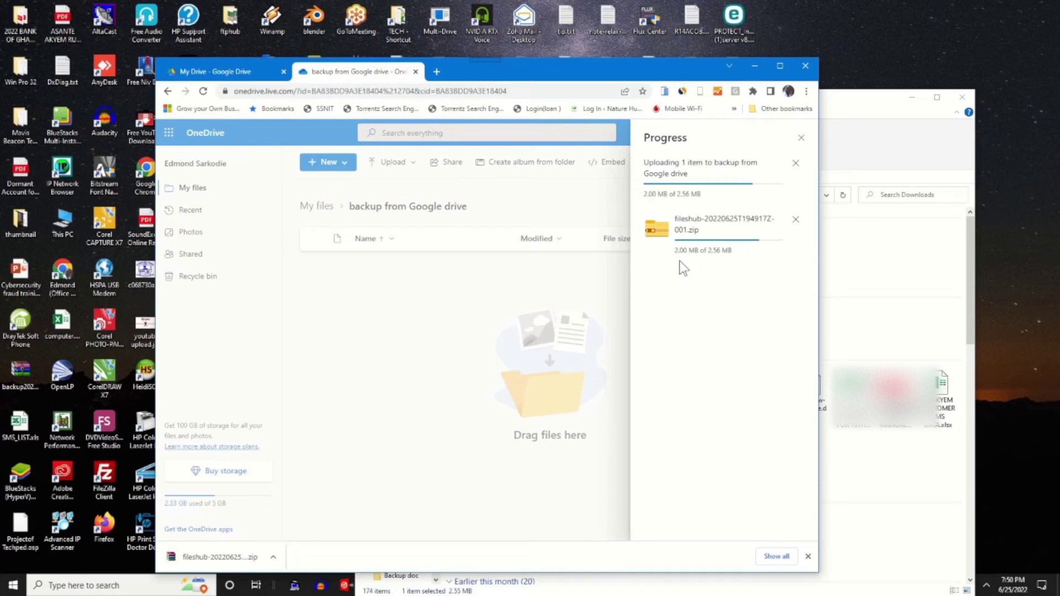
pyautogui.click(436, 321)
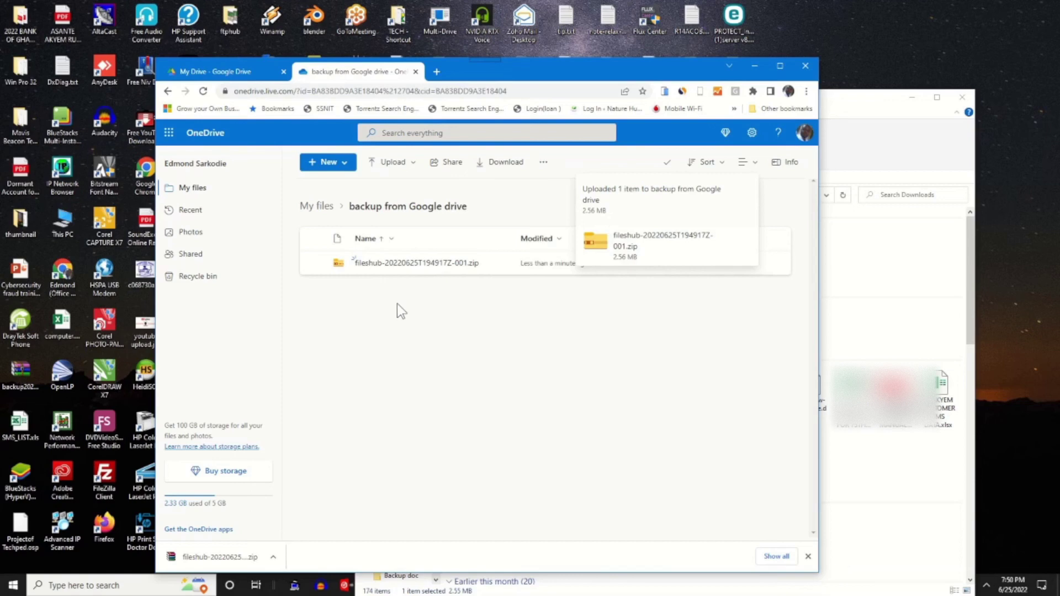
pyautogui.click(184, 73)
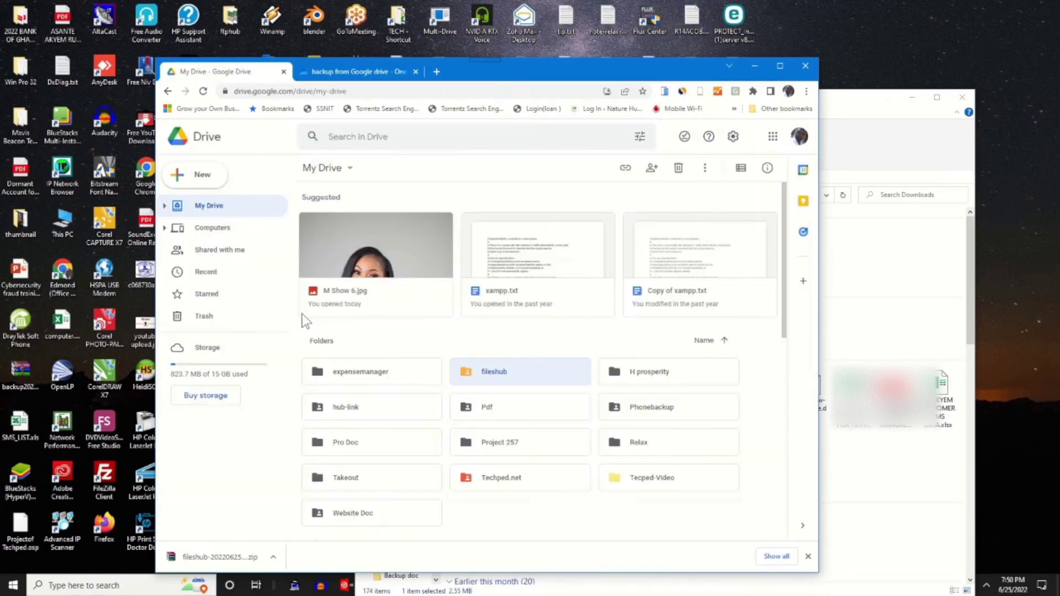
pyautogui.click(338, 71)
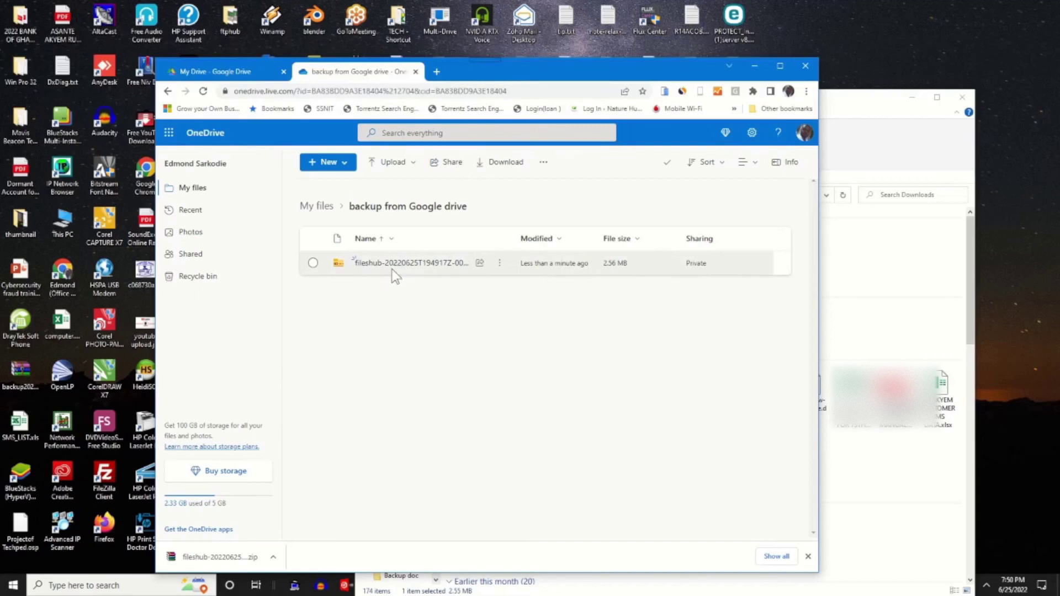